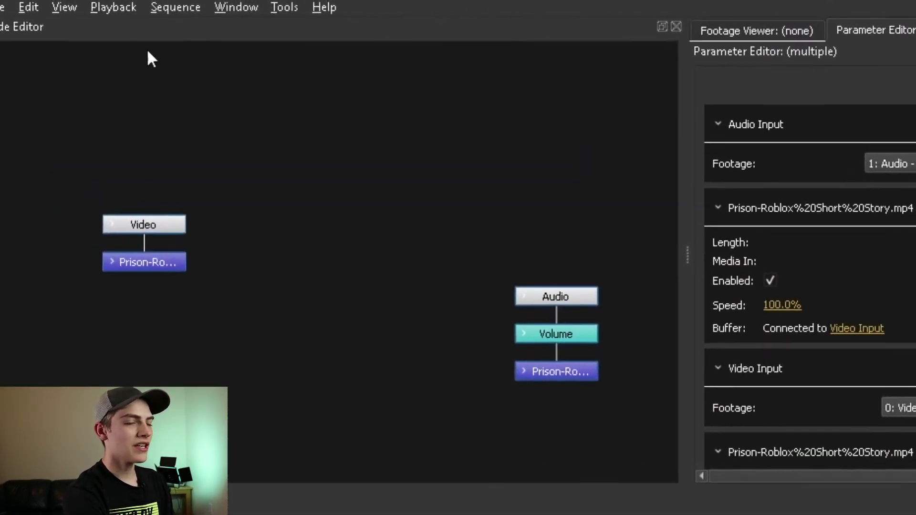
# Clear the canvas selection and select the Video node to show its Video Input parameters
pyautogui.click(293, 109)
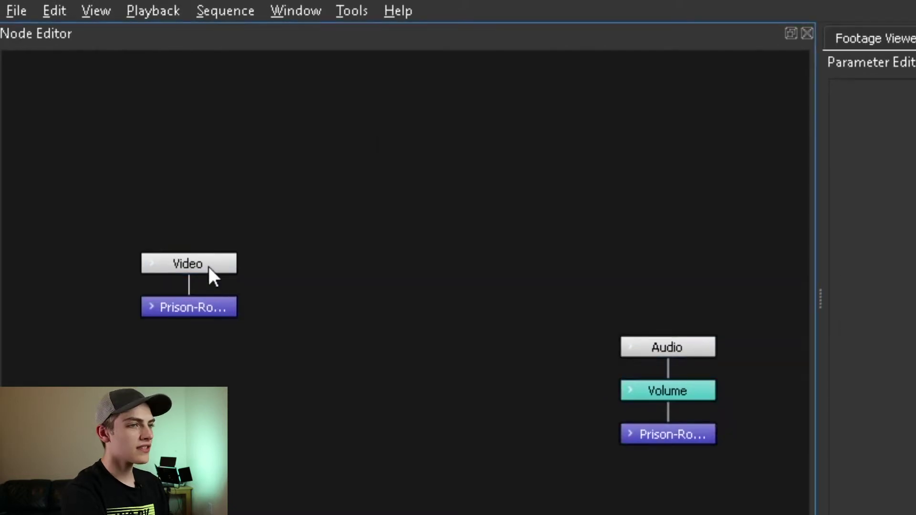
pyautogui.click(209, 267)
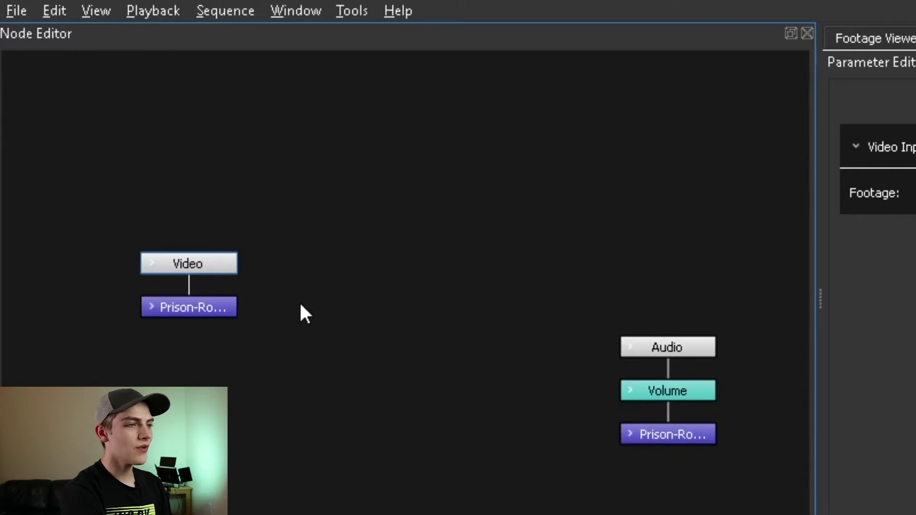
# Set the Node Editor filter to Show All so every sequence node appears
pyautogui.rightClick(300, 353)
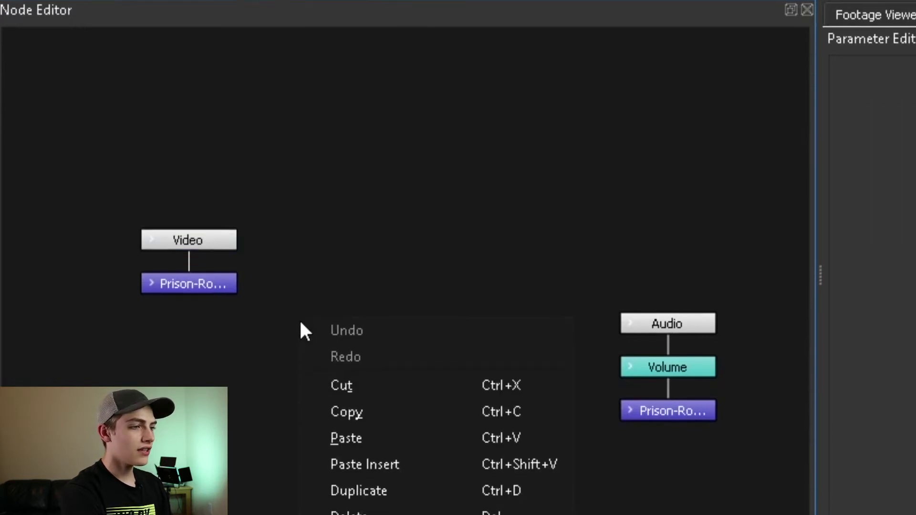
pyautogui.moveTo(374, 486)
pyautogui.moveTo(387, 463)
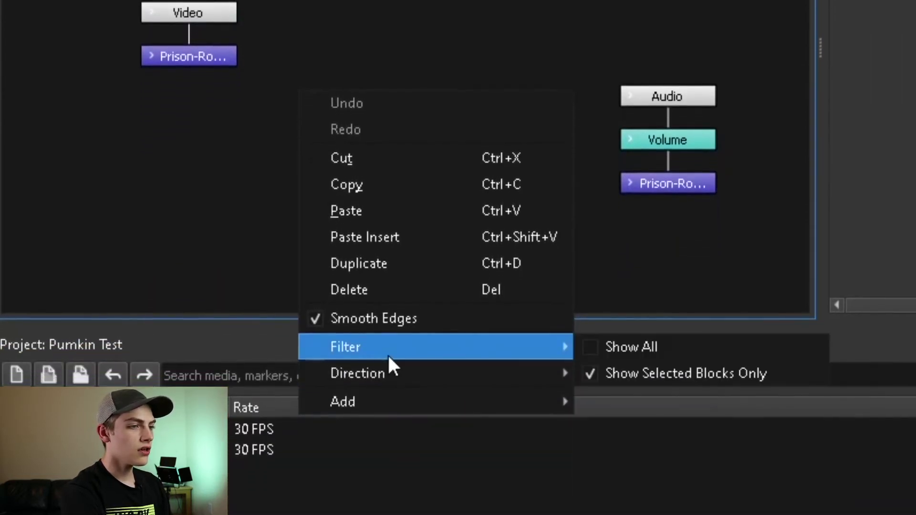
pyautogui.click(596, 351)
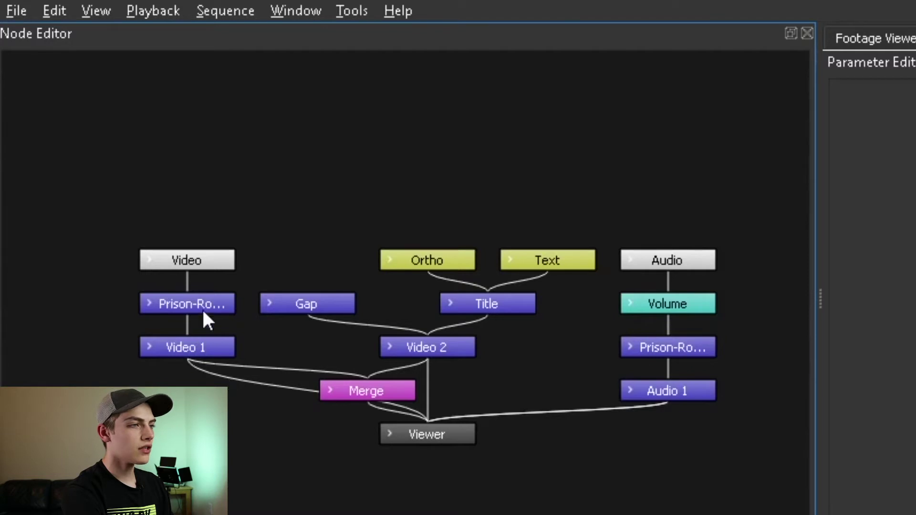
# Switch the Node Editor filter to Show Selected Blocks Only
pyautogui.rightClick(53, 309)
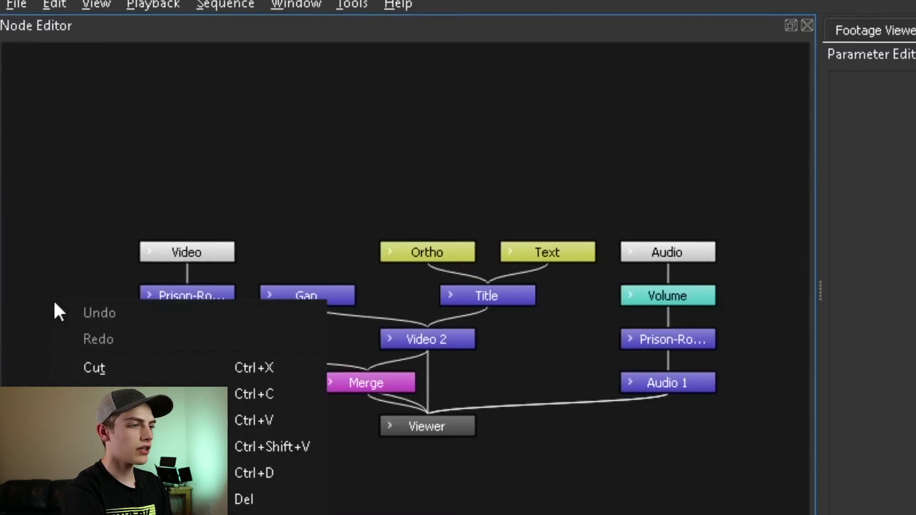
pyautogui.moveTo(276, 514)
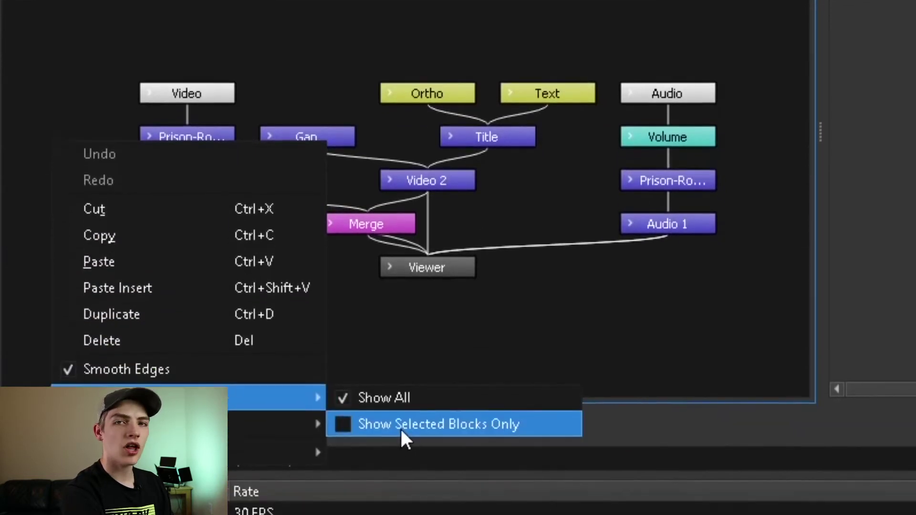
pyautogui.click(401, 503)
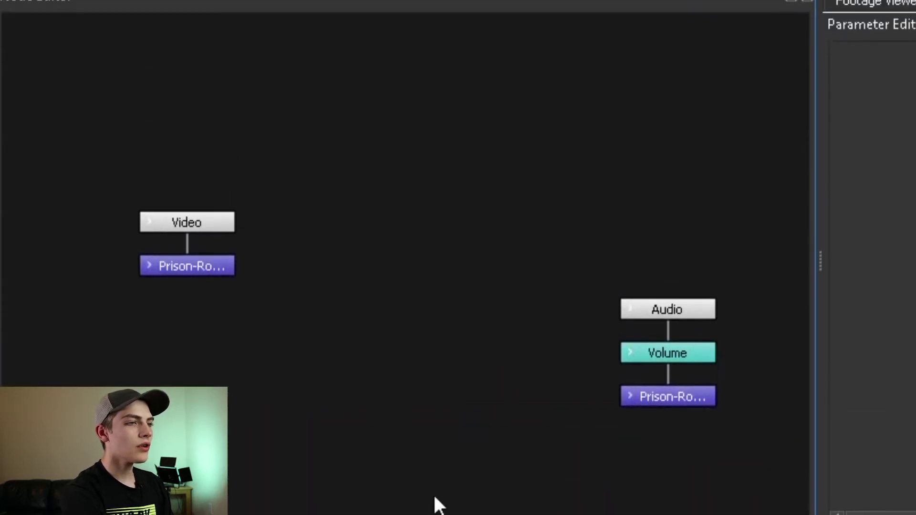
# Select the video clip node, then the Audio, Volume and audio clip nodes as a chain
pyautogui.click(174, 88)
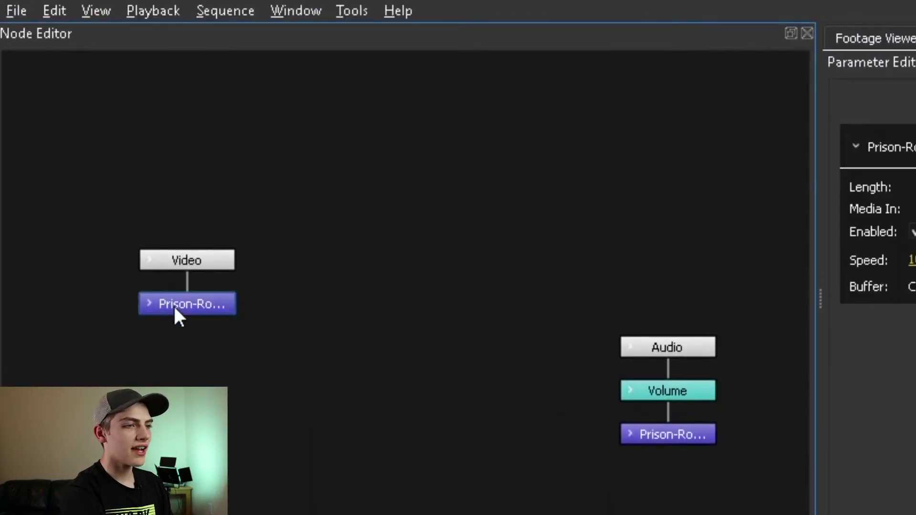
pyautogui.click(648, 347)
pyautogui.click(662, 393)
pyautogui.click(670, 432)
pyautogui.moveTo(724, 486); pyautogui.dragTo(337, 220)
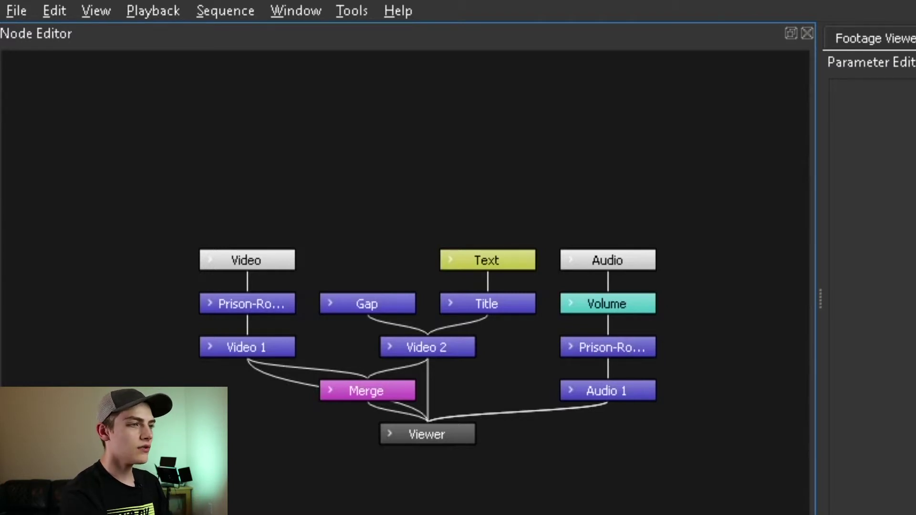
# Set the graph direction to Bottom to Top
pyautogui.rightClick(143, 377)
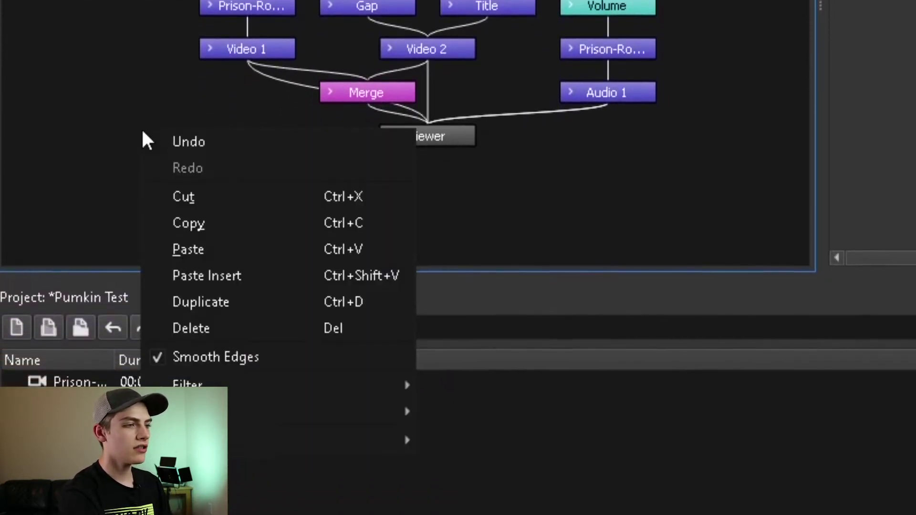
pyautogui.moveTo(282, 380)
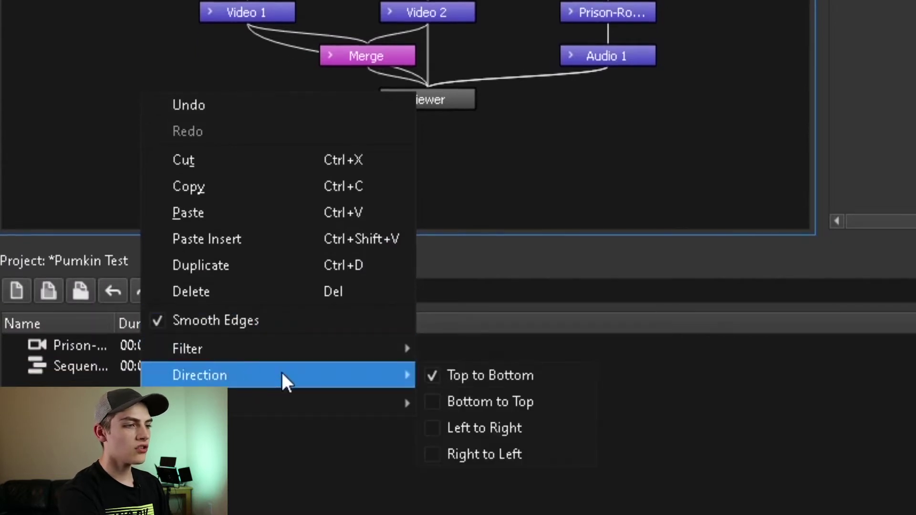
pyautogui.click(467, 406)
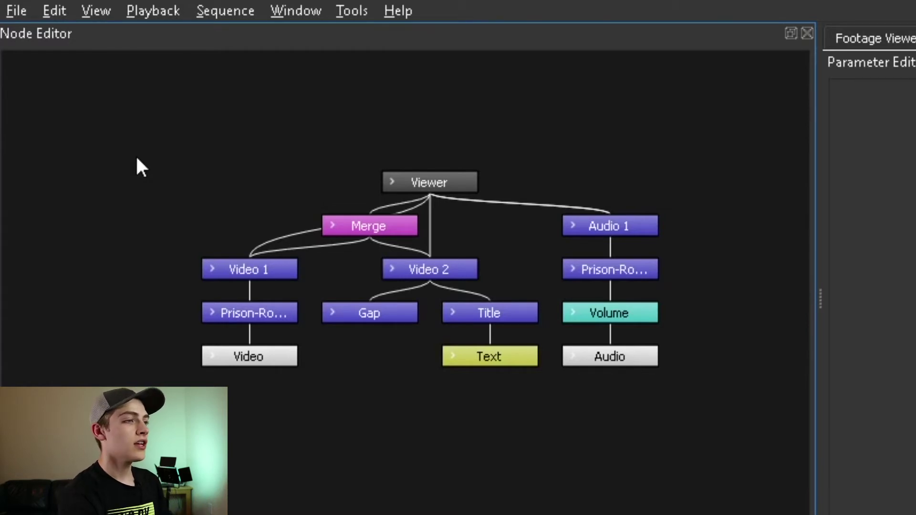
# Change the graph direction to Left to Right and pan to see the whole graph
pyautogui.rightClick(160, 113)
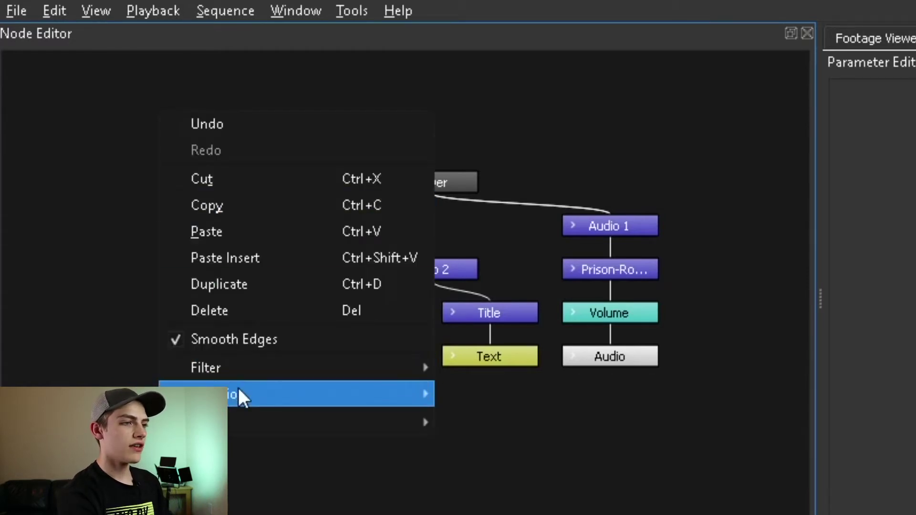
pyautogui.moveTo(239, 395)
pyautogui.click(551, 445)
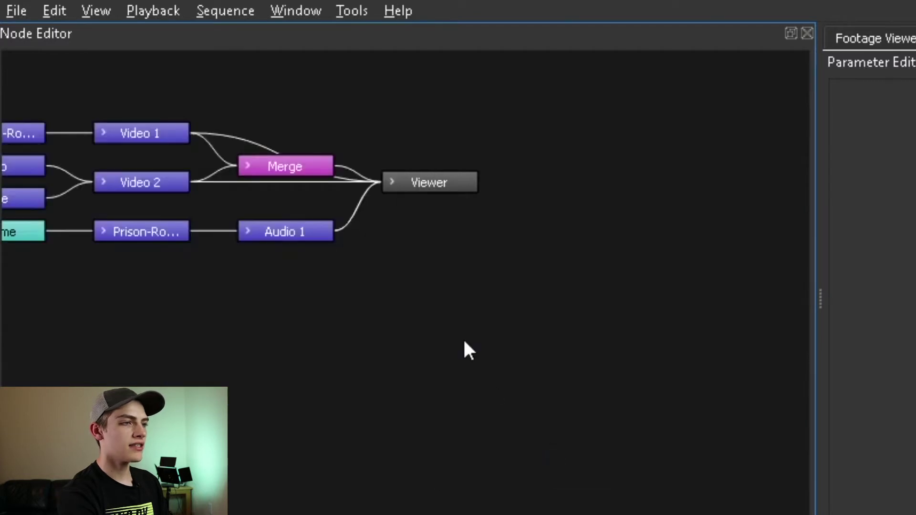
pyautogui.moveTo(300, 331); pyautogui.dragTo(555, 418)
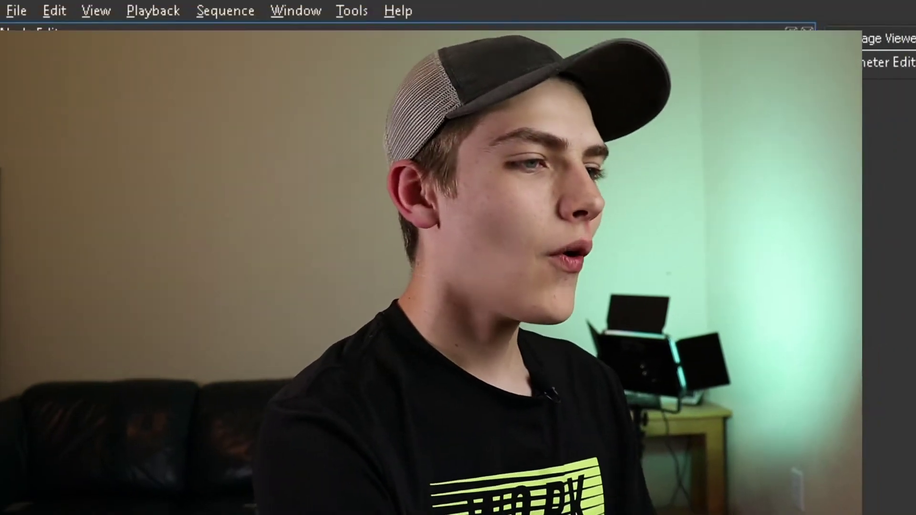
# Add a Channel > Pan node and place it on the canvas
pyautogui.rightClick(313, 361)
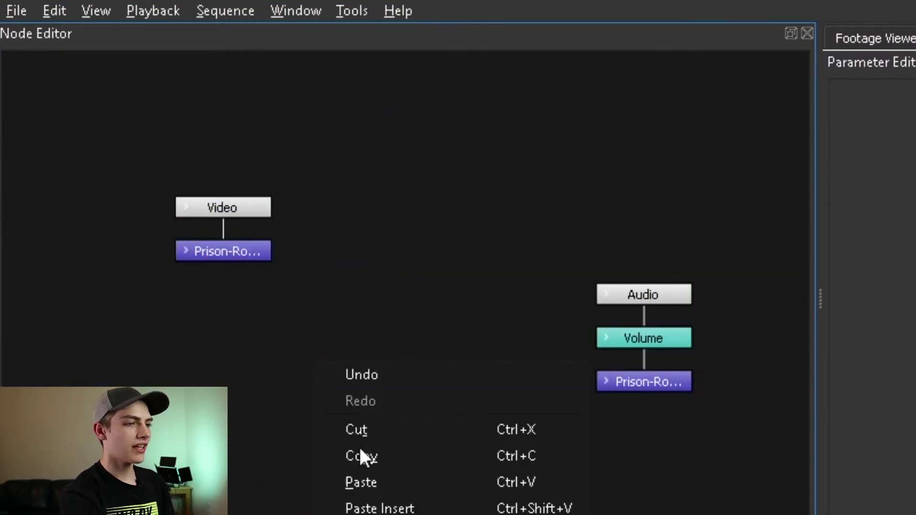
pyautogui.moveTo(429, 283)
pyautogui.moveTo(664, 294)
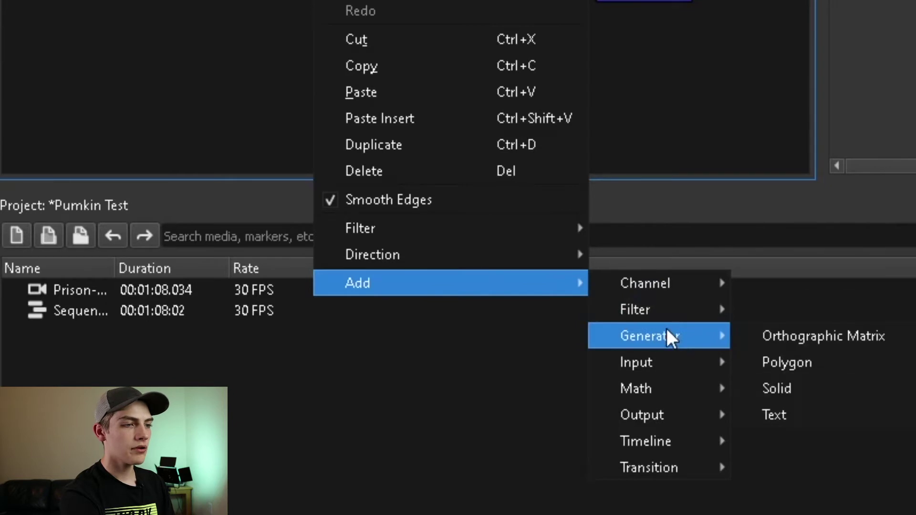
pyautogui.moveTo(675, 364)
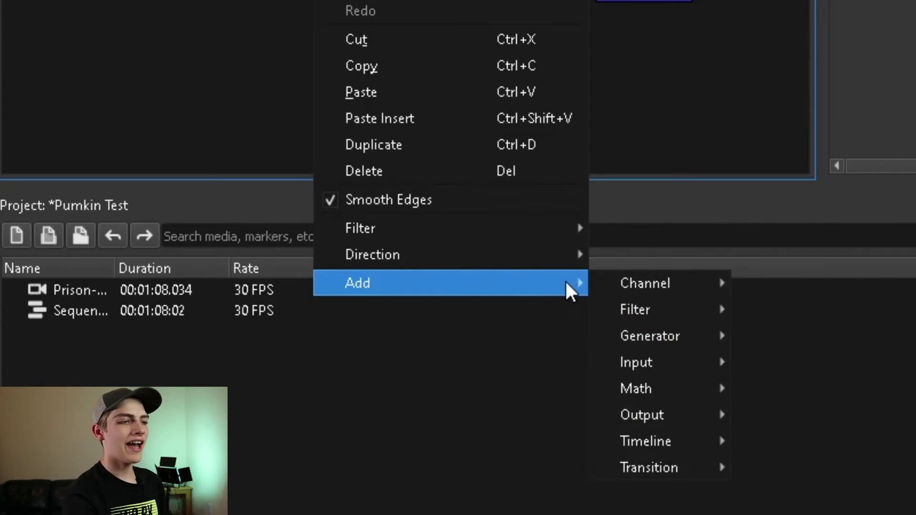
pyautogui.moveTo(710, 293)
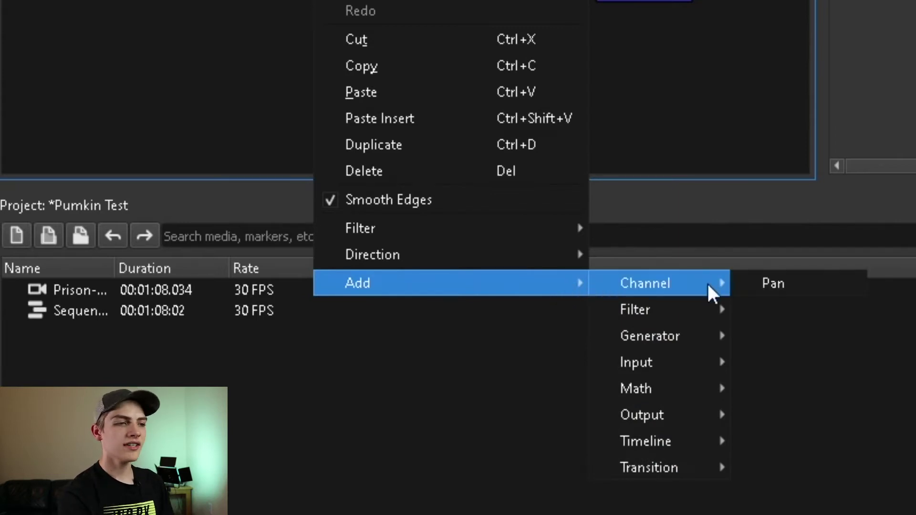
pyautogui.click(812, 290)
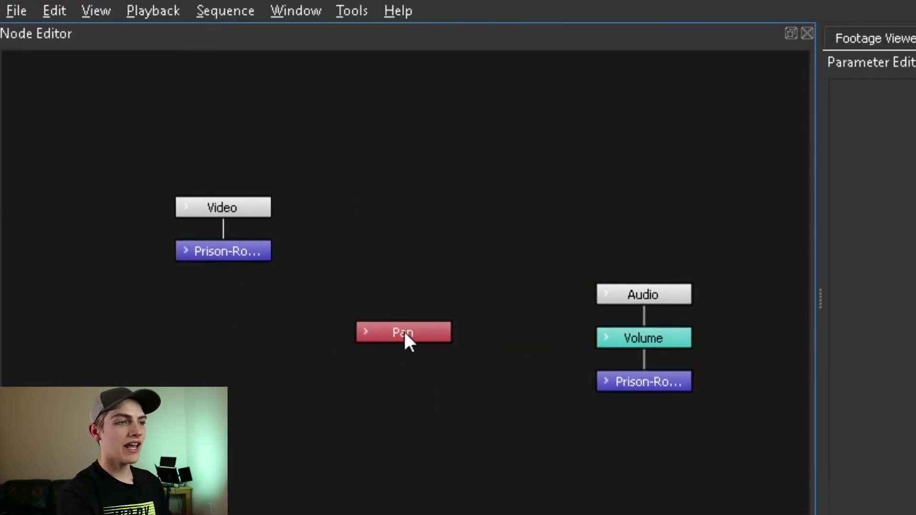
pyautogui.click(352, 245)
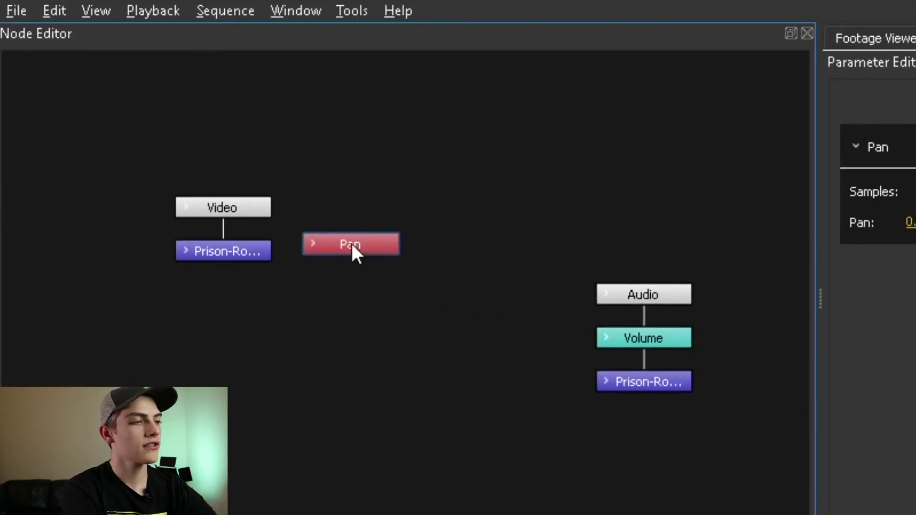
# Drop the Pan node onto the link between Volume and the audio clip node
pyautogui.moveTo(351, 243); pyautogui.dragTo(643, 369)
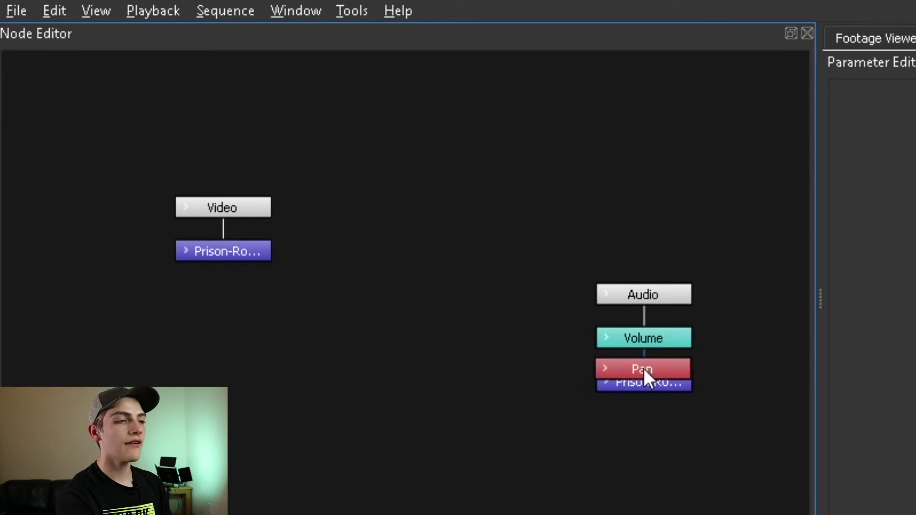
pyautogui.moveTo(643, 368); pyautogui.dragTo(643, 369)
pyautogui.click(679, 338)
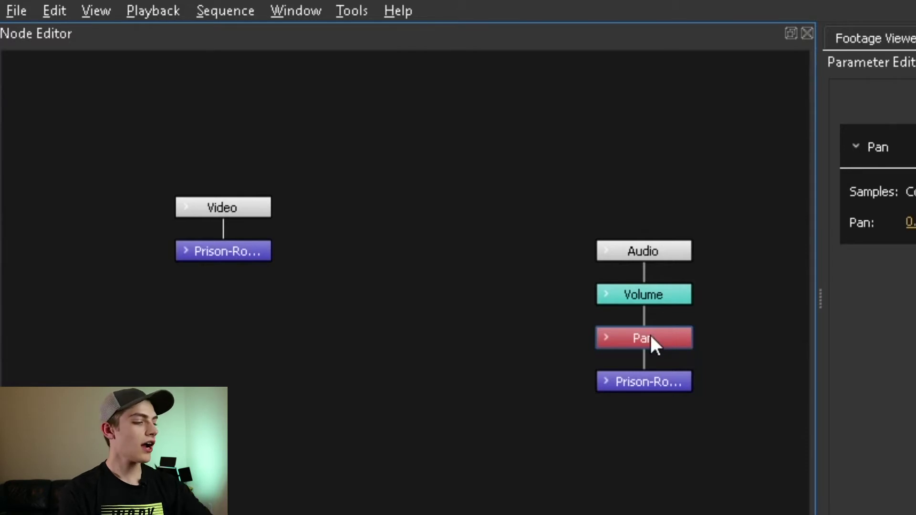
# Delete the Pan node from the audio chain
pyautogui.press('Delete')
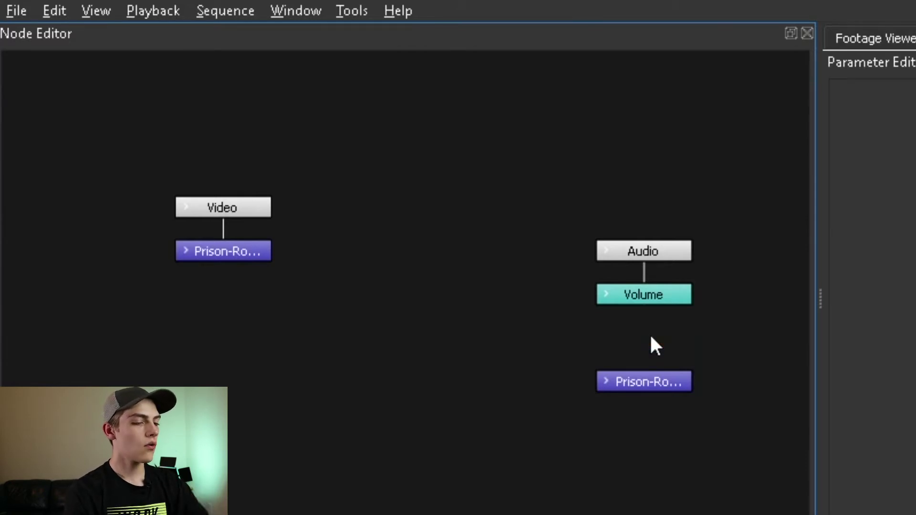
pyautogui.hotkey('ctrl', 'z')
pyautogui.click(653, 344)
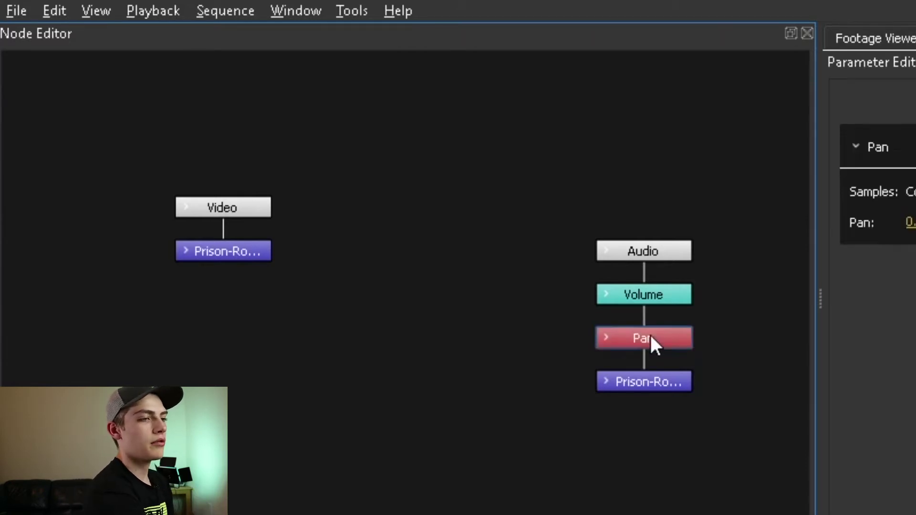
pyautogui.press('Delete')
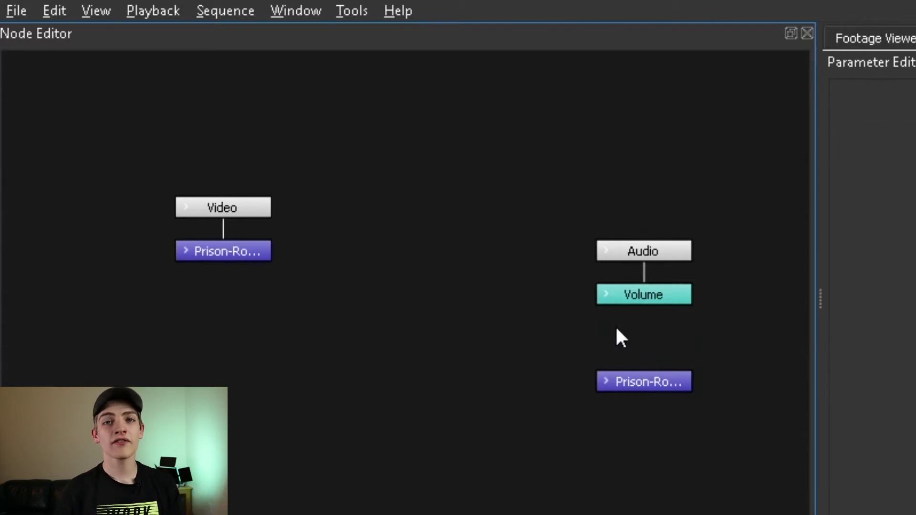
# Wire the Volume node's output into the audio clip node's Speed input
pyautogui.click(609, 301)
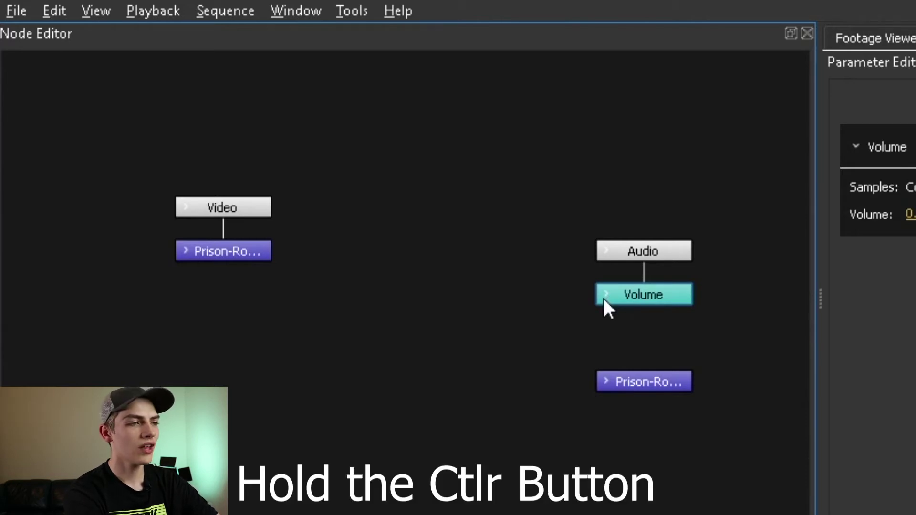
pyautogui.moveTo(604, 300); pyautogui.dragTo(636, 383)
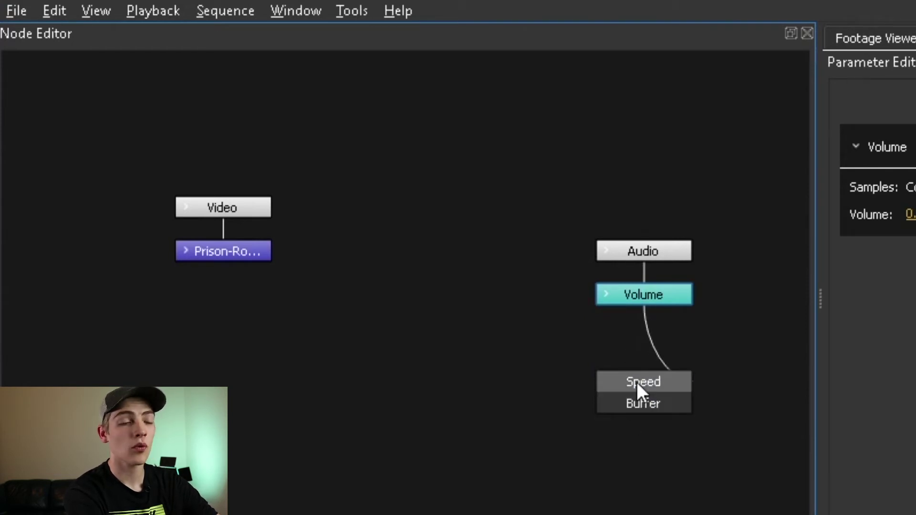
pyautogui.moveTo(636, 382); pyautogui.dragTo(659, 402)
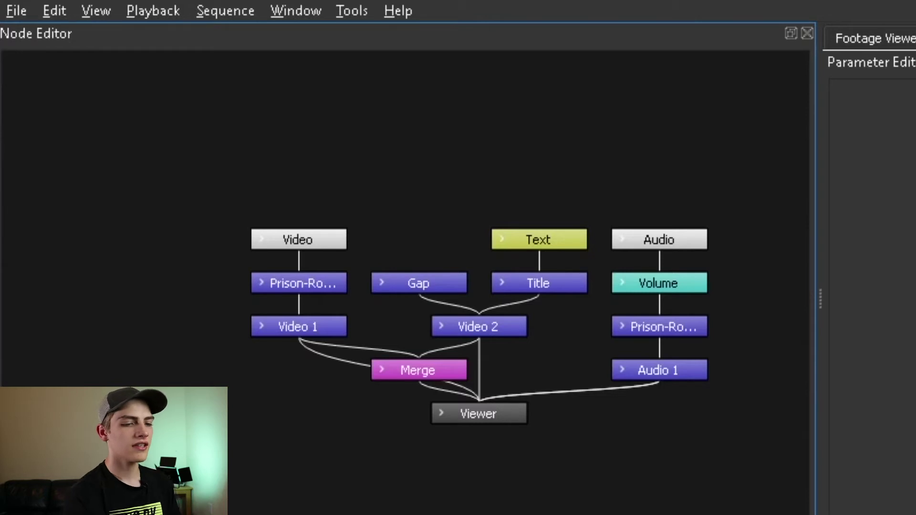
pyautogui.moveTo(298, 230); pyautogui.dragTo(227, 108)
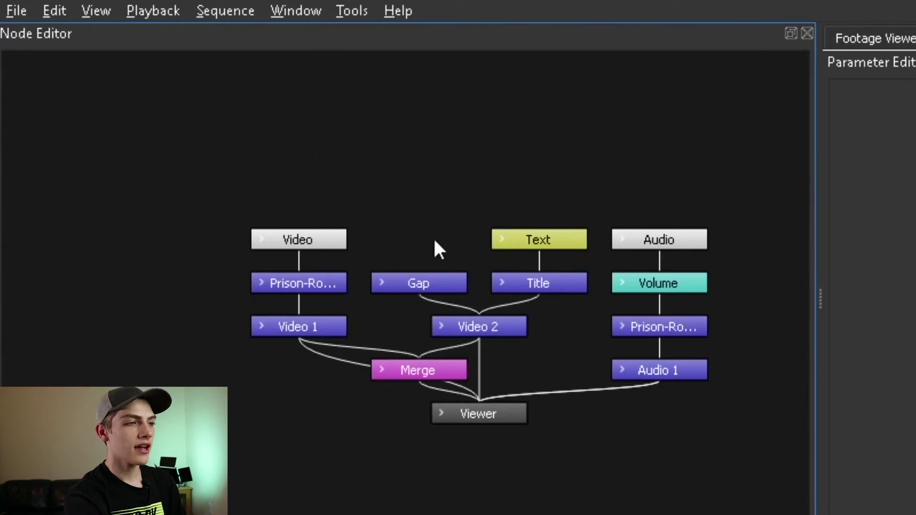
pyautogui.doubleClick(468, 323)
pyautogui.moveTo(492, 325); pyautogui.dragTo(527, 320)
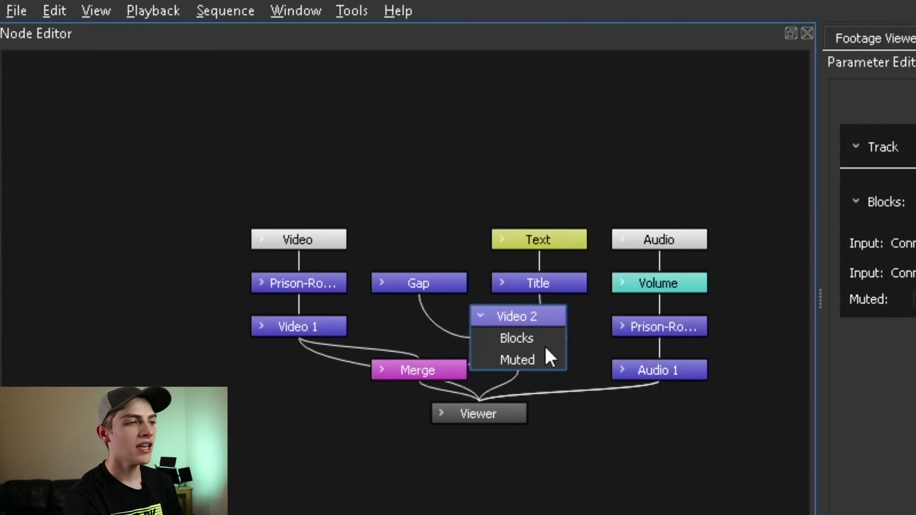
pyautogui.moveTo(526, 315); pyautogui.dragTo(539, 117)
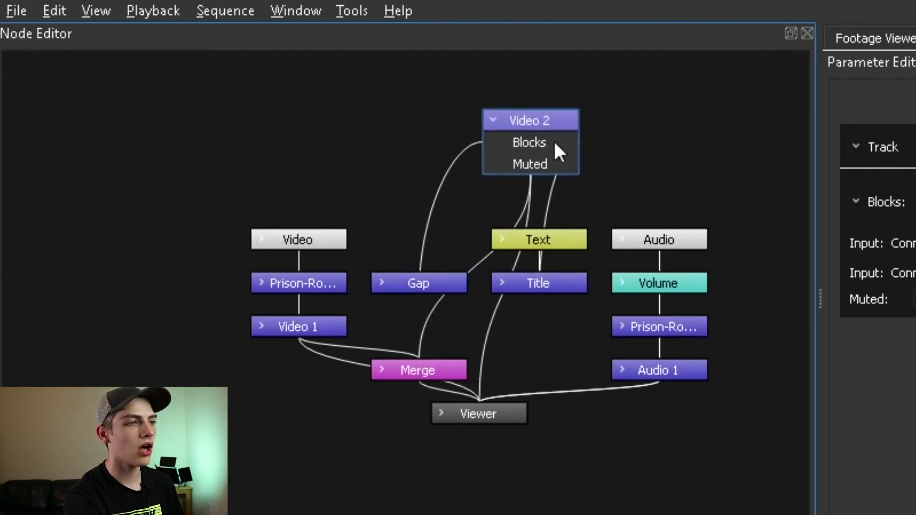
pyautogui.moveTo(533, 116); pyautogui.dragTo(458, 131)
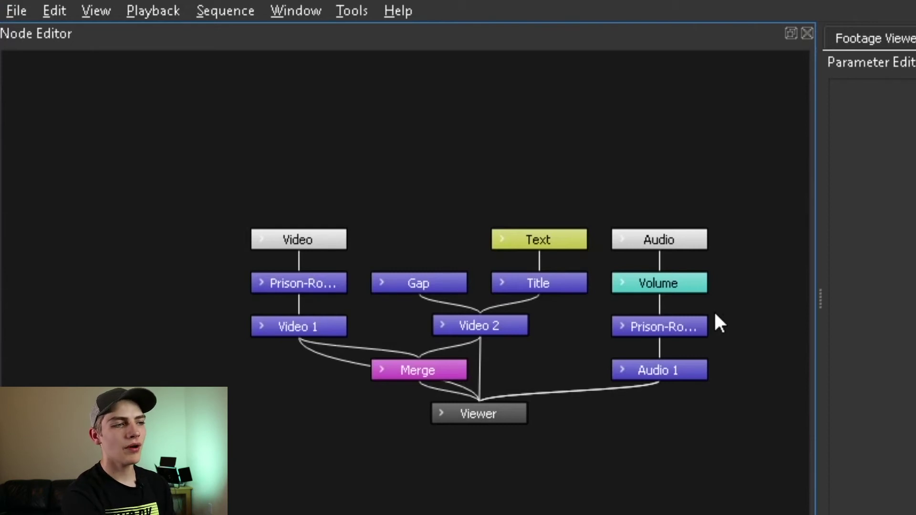
# Drag the Viewer node lower so it sits below Merge
pyautogui.click(505, 419)
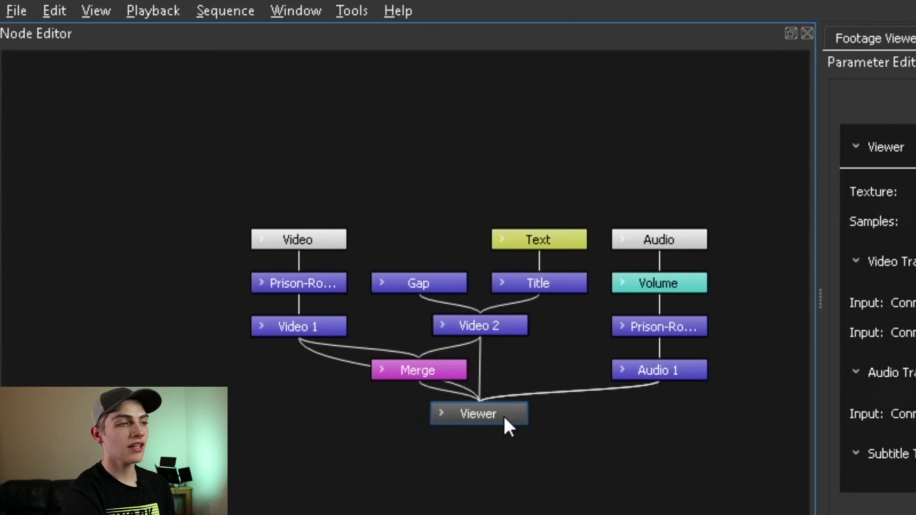
pyautogui.moveTo(502, 414); pyautogui.dragTo(464, 408)
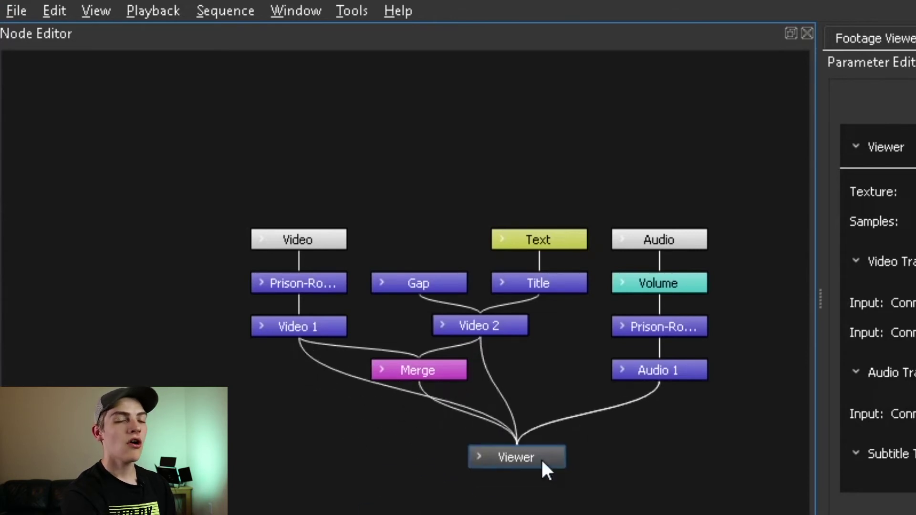
pyautogui.moveTo(542, 460); pyautogui.dragTo(503, 464)
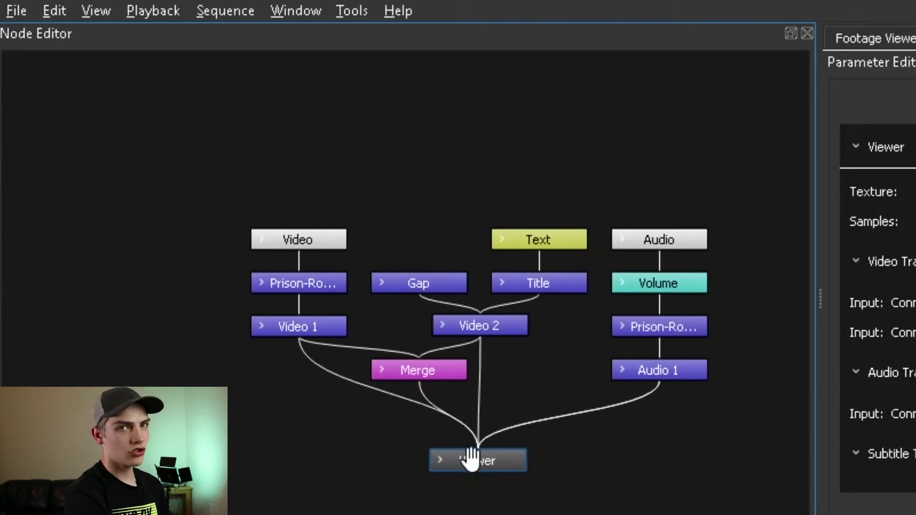
pyautogui.moveTo(470, 459); pyautogui.dragTo(452, 447)
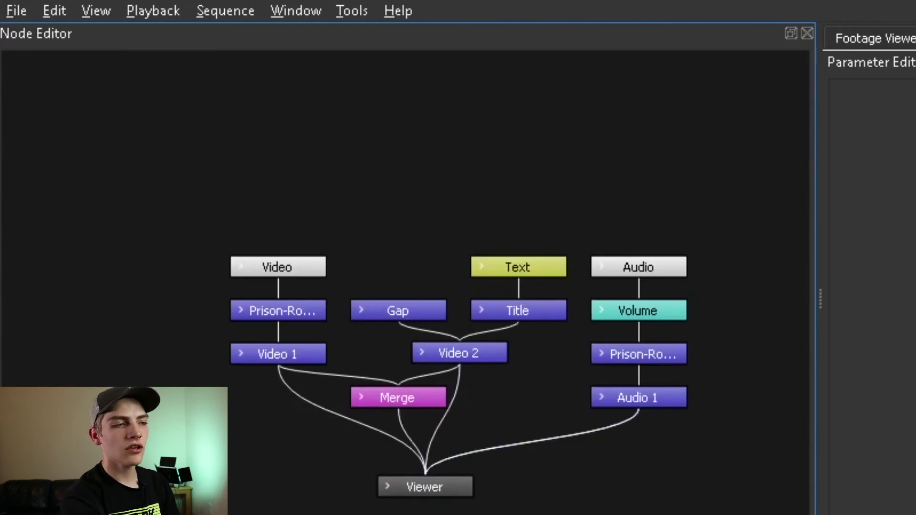
# Pan the node graph to bring the Audio 1 node into view
pyautogui.moveTo(606, 468); pyautogui.dragTo(581, 434)
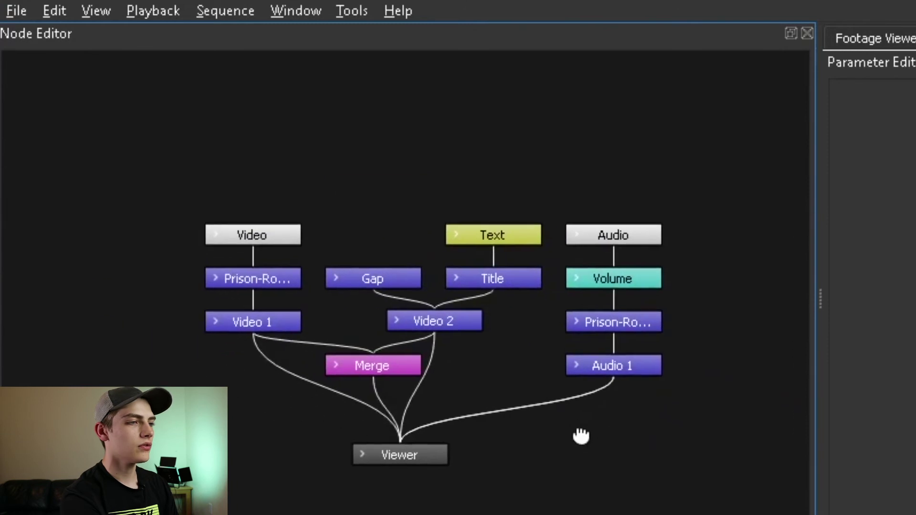
pyautogui.moveTo(472, 370); pyautogui.dragTo(461, 386)
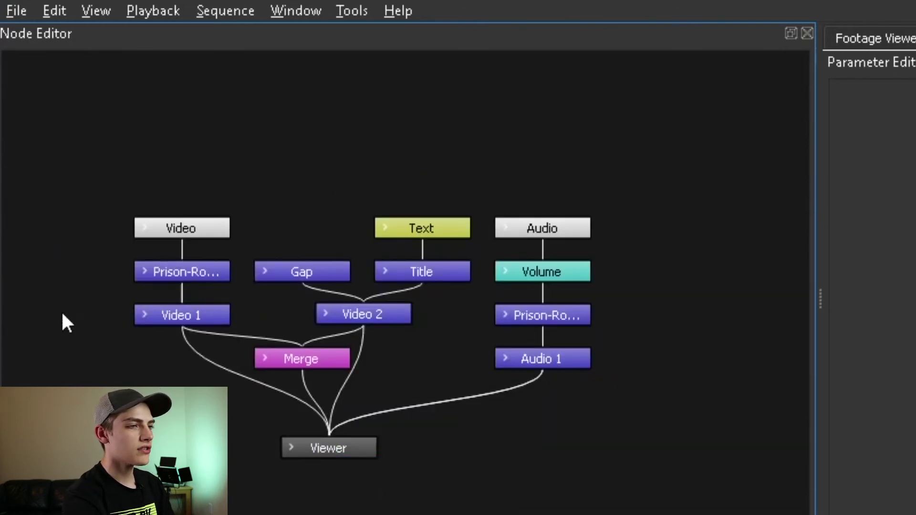
pyautogui.rightClick(568, 354)
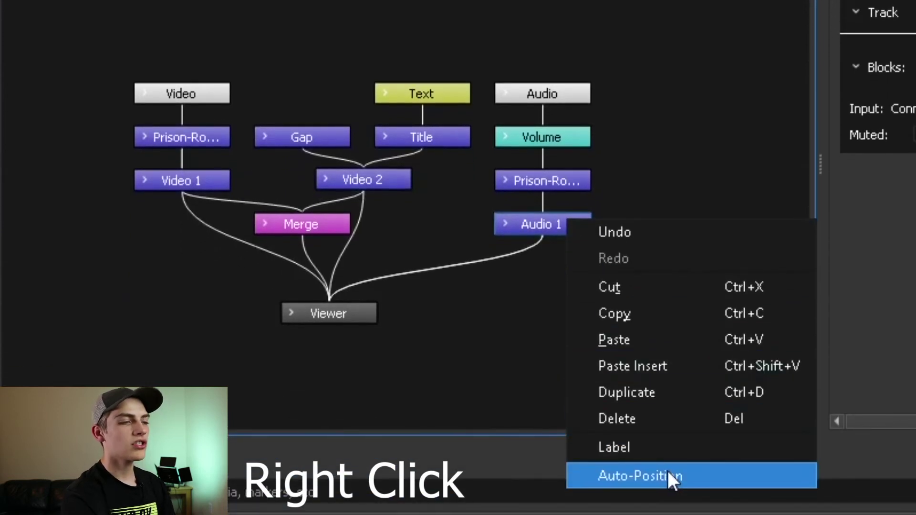
# Auto-position the nodes feeding the Audio 1 track node
pyautogui.click(668, 470)
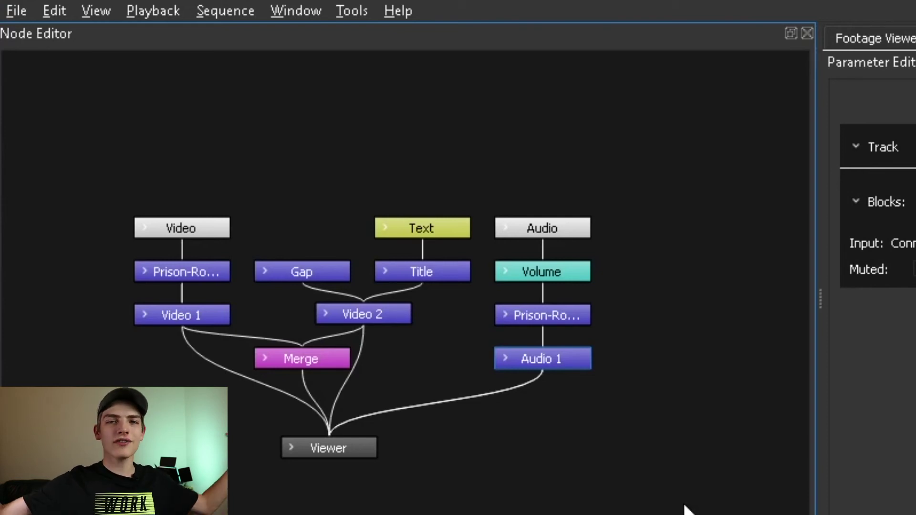
pyautogui.rightClick(549, 352)
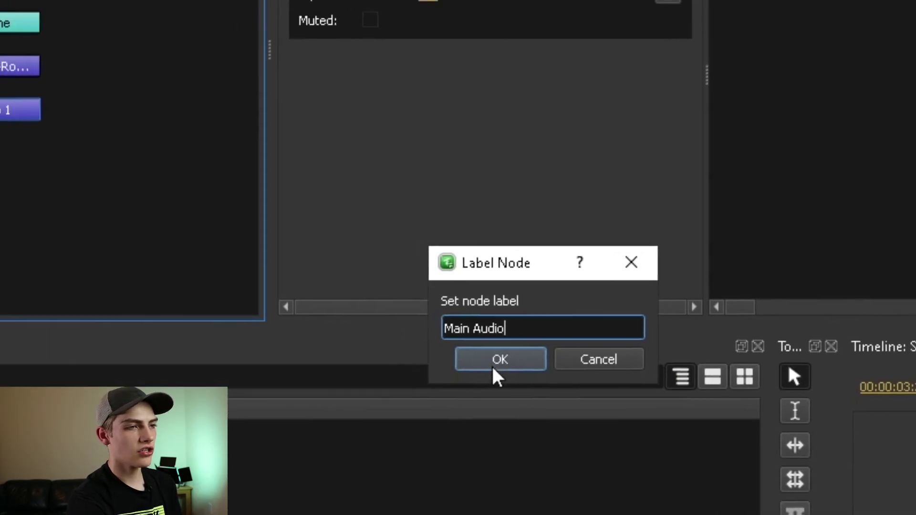
# Confirm 'Main Audio' as the Audio 1 node's new label
pyautogui.click(425, 325)
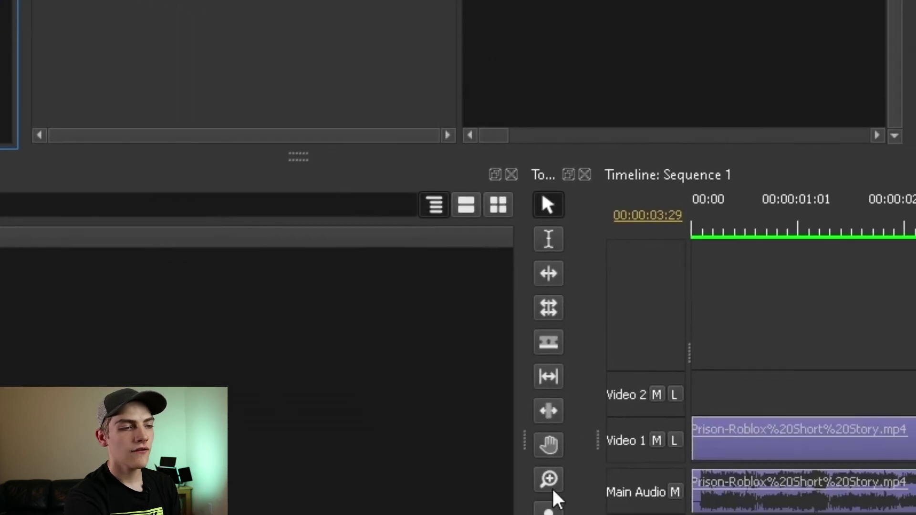
# With the Pointer Tool, move the Viewer node left and down, then deselect it
pyautogui.click(748, 514)
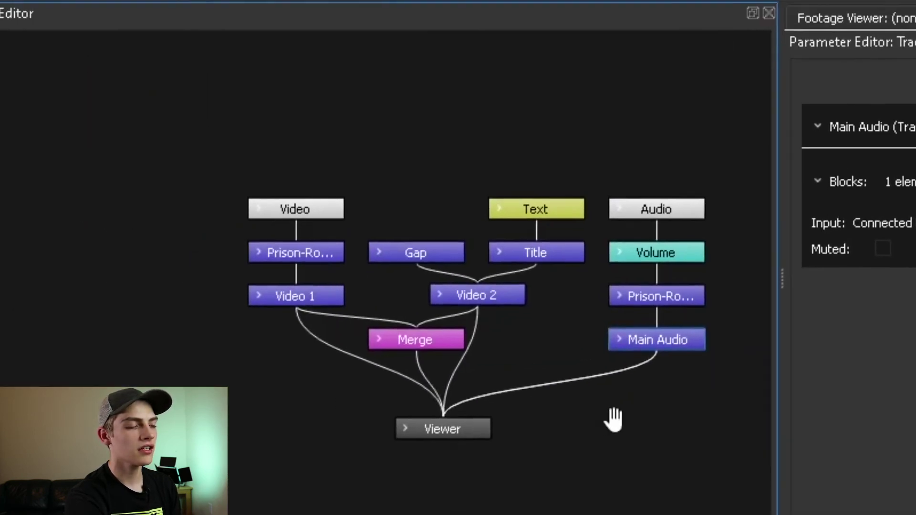
pyautogui.click(500, 448)
pyautogui.moveTo(503, 450); pyautogui.dragTo(462, 459)
pyautogui.click(549, 486)
# Scroll and pan the Node Editor to frame the graph with Main Audio, Video 1 and Merge
pyautogui.scroll(-1, 565, 445)
pyautogui.moveTo(565, 445); pyautogui.dragTo(491, 404)
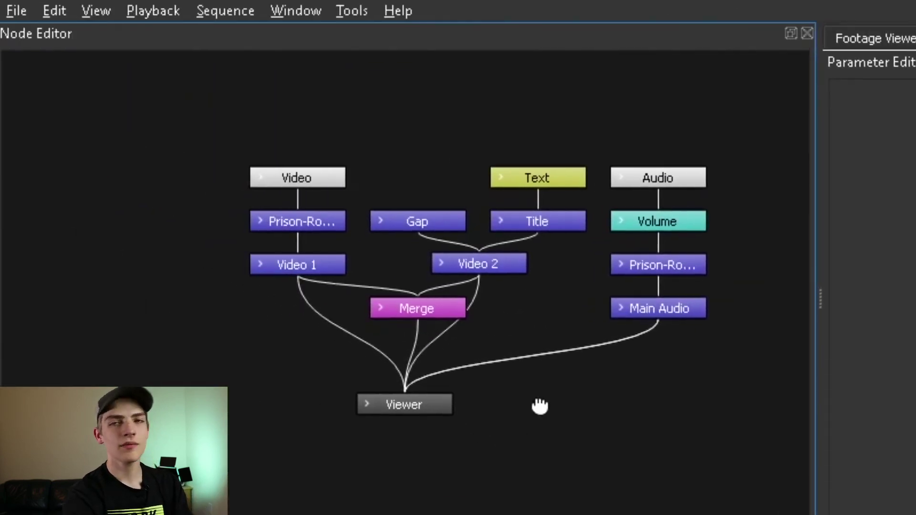
pyautogui.moveTo(539, 405); pyautogui.dragTo(590, 472)
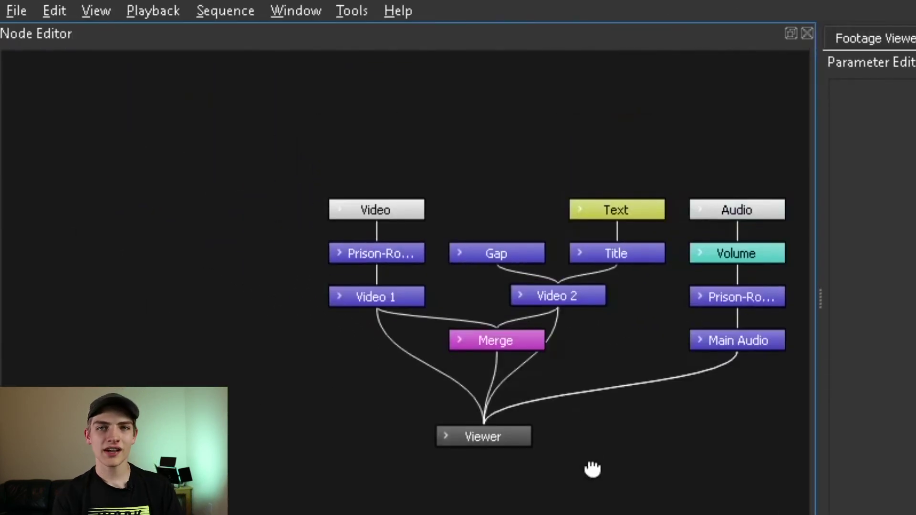